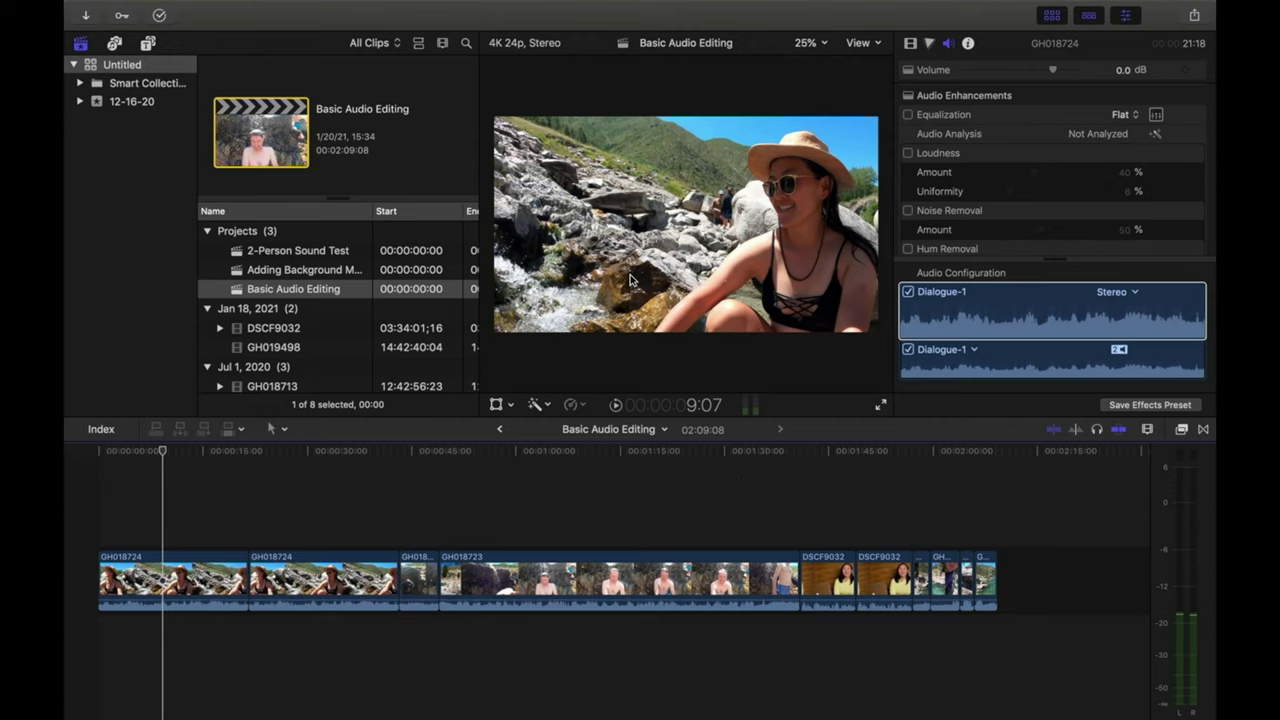
Browse the menu of panels that can be shown in the window
{"action": "left_click", "coordinate": [433, 9]}
{"action": "mouse_move", "coordinate": [480, 12]}
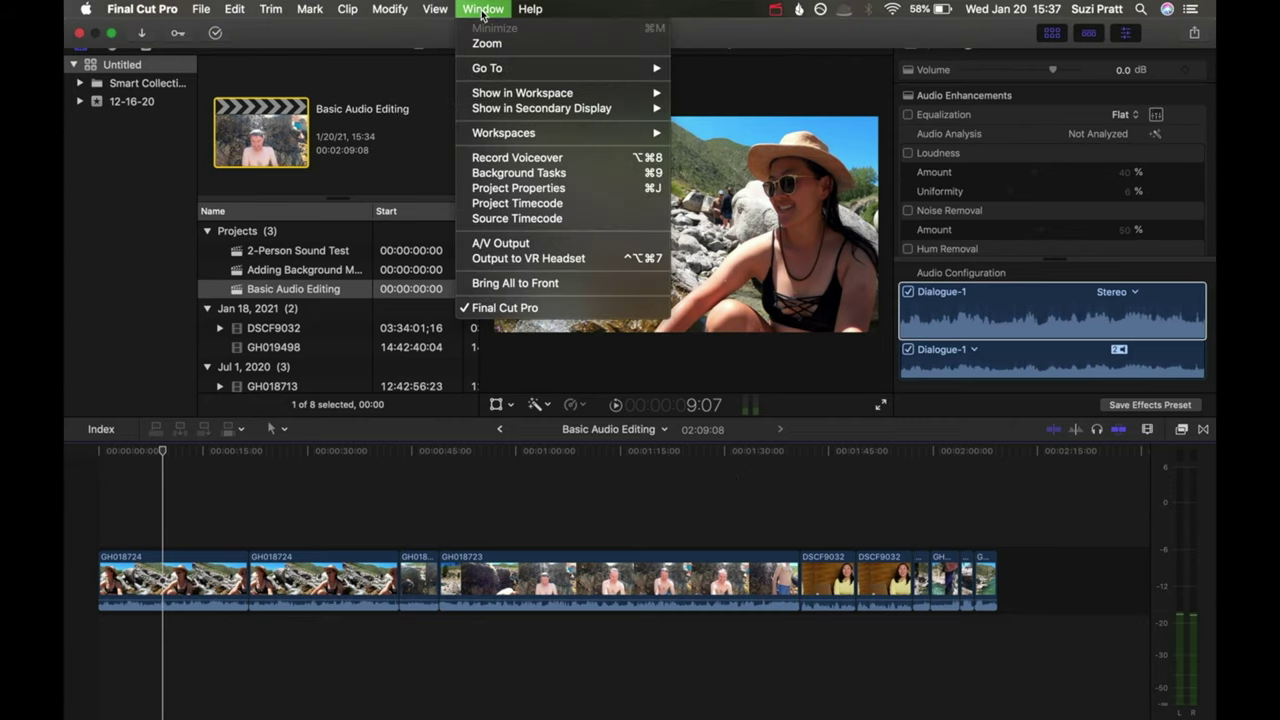
{"action": "mouse_move", "coordinate": [555, 92]}
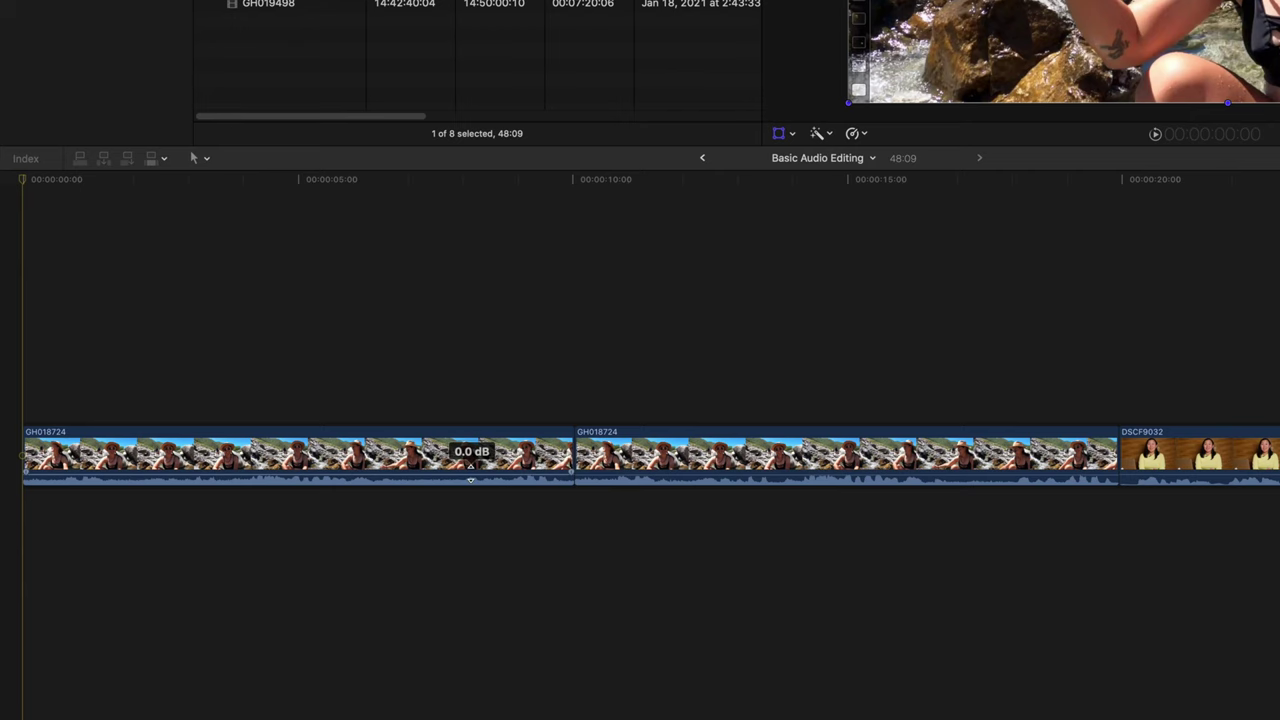
Set the first GH018724 clip's volume to -1.0 dB and show the Effects browser
{"action": "left_click", "coordinate": [470, 479]}
{"action": "left_click_drag", "start_coordinate": [470, 476], "coordinate": [475, 497]}
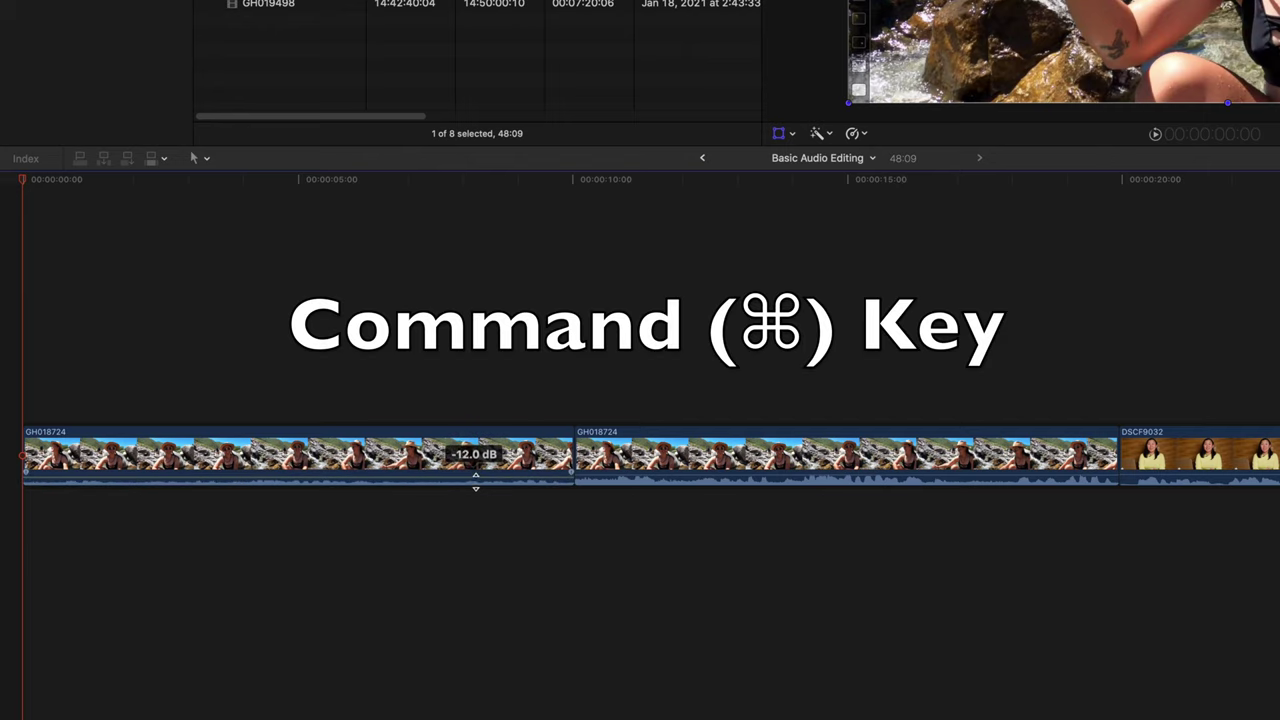
{"action": "left_click_drag", "start_coordinate": [478, 462], "coordinate": [479, 429]}
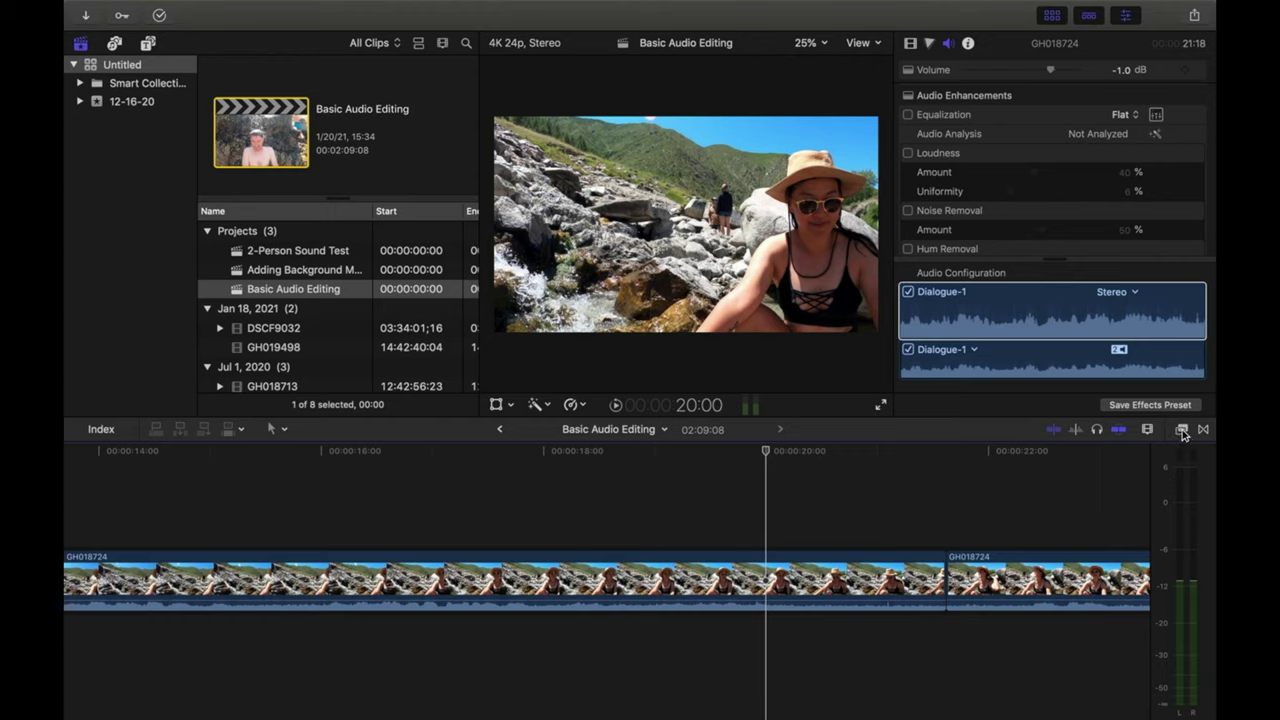
{"action": "left_click", "coordinate": [1181, 430]}
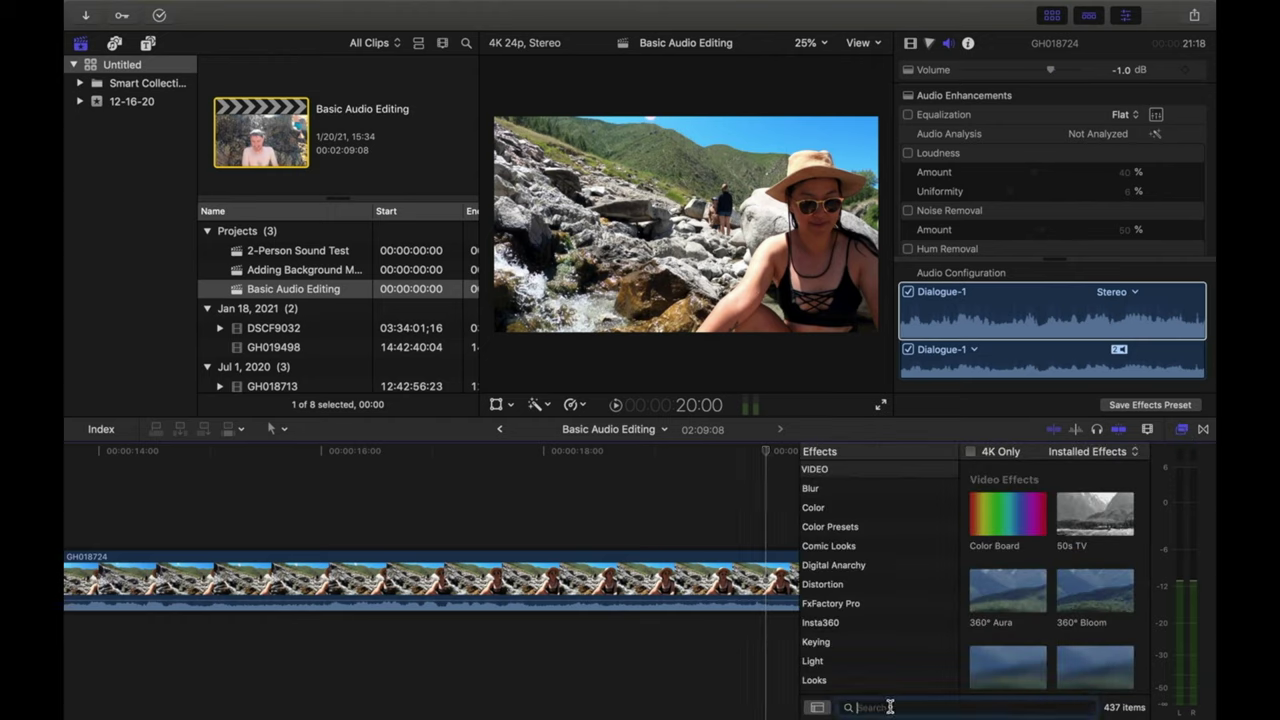
Search the effects for 'limit' and apply the Limiter to the GH018724 clip
{"action": "type", "text": "lim"}
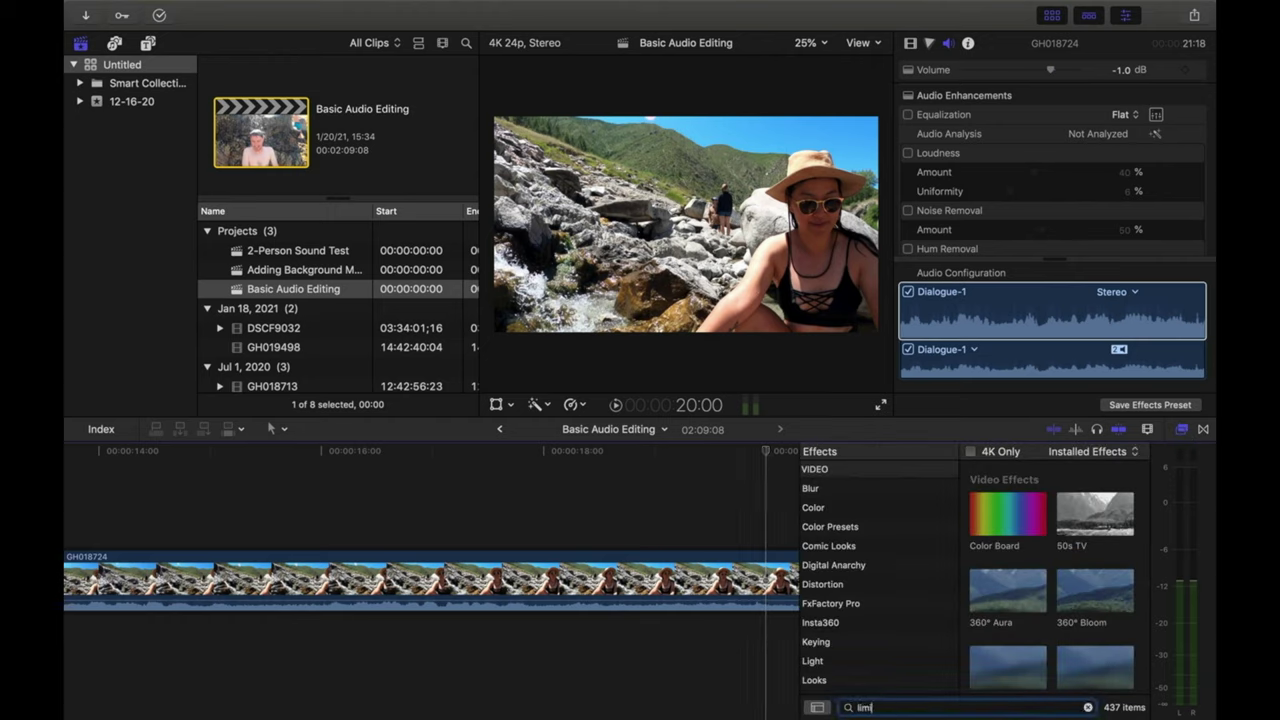
{"action": "type", "text": "it"}
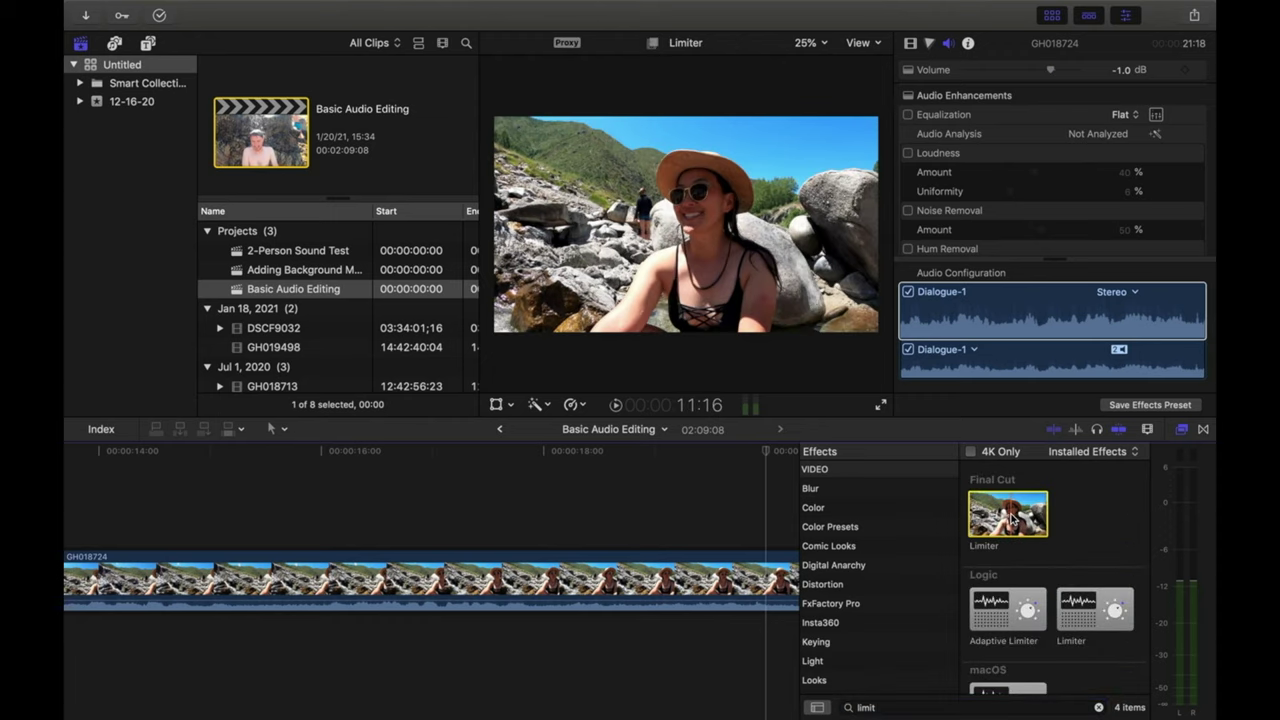
{"action": "left_click_drag", "start_coordinate": [982, 532], "coordinate": [330, 580]}
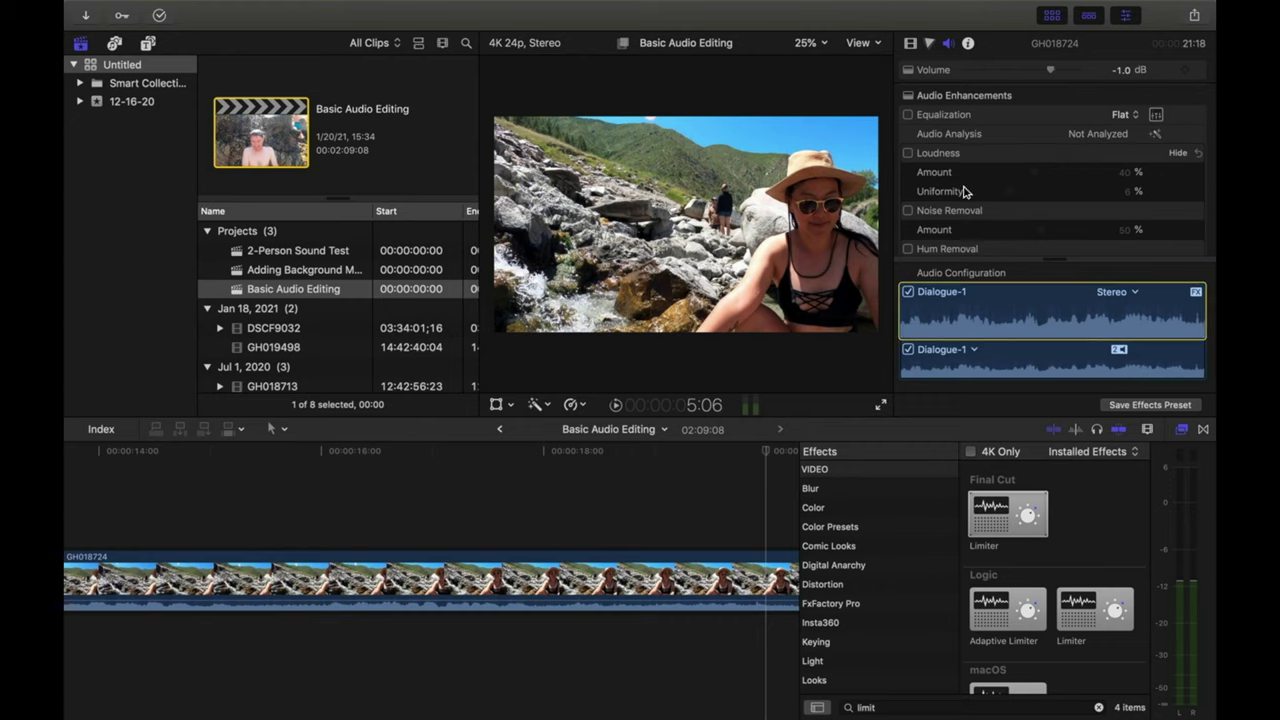
{"action": "scroll", "coordinate": [1078, 212], "scroll_direction": "down", "scroll_amount": 5}
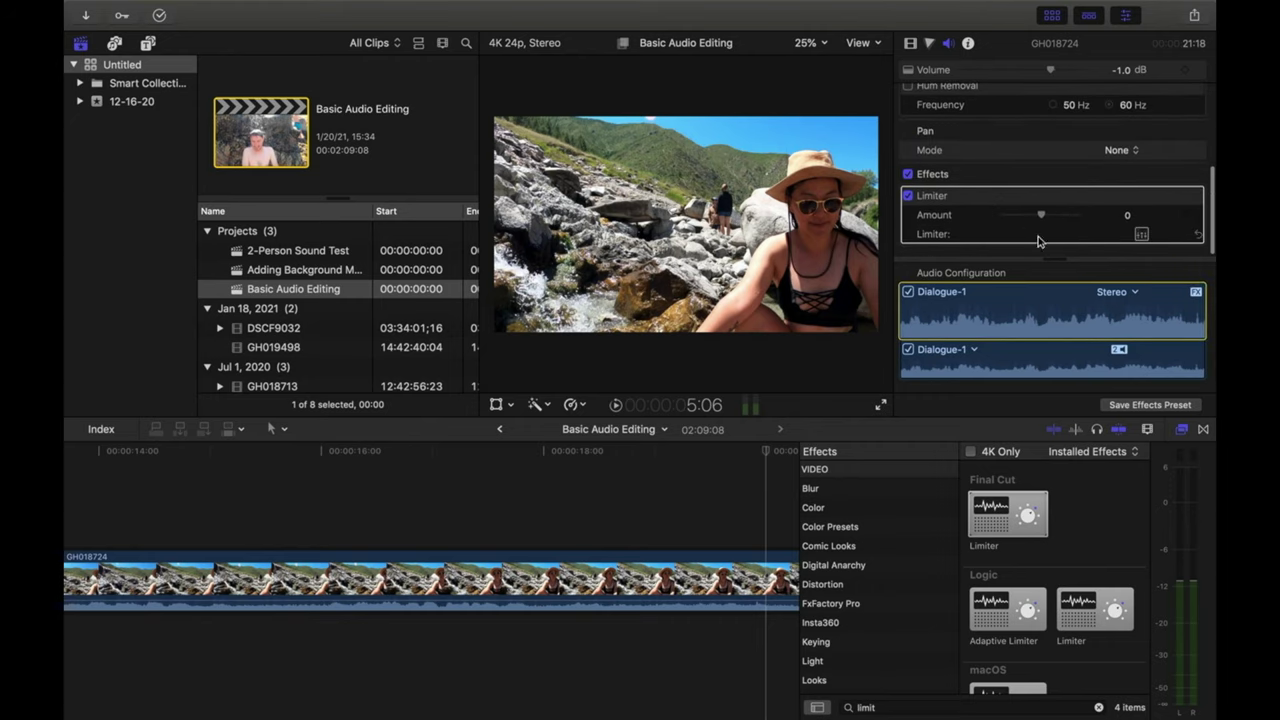
Open the Limiter's full settings and lower its Gain to +15.5 dB
{"action": "left_click", "coordinate": [1142, 236]}
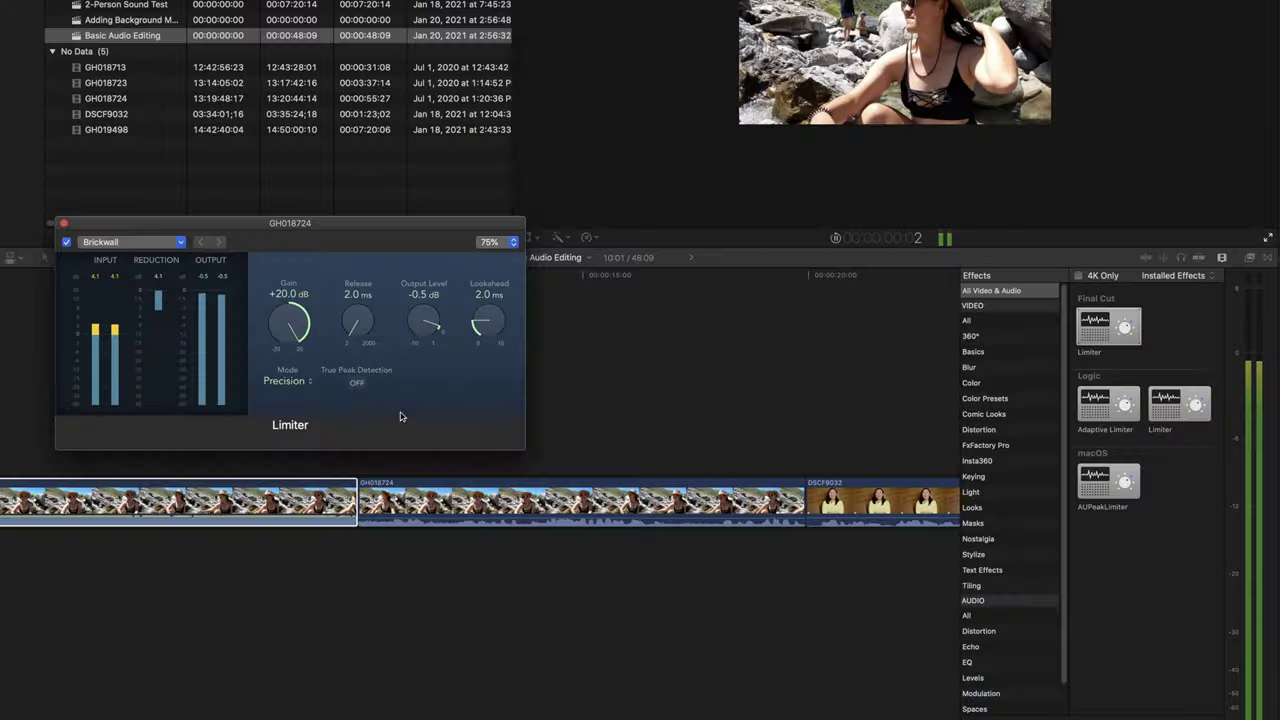
{"action": "left_click_drag", "start_coordinate": [283, 316], "coordinate": [279, 362]}
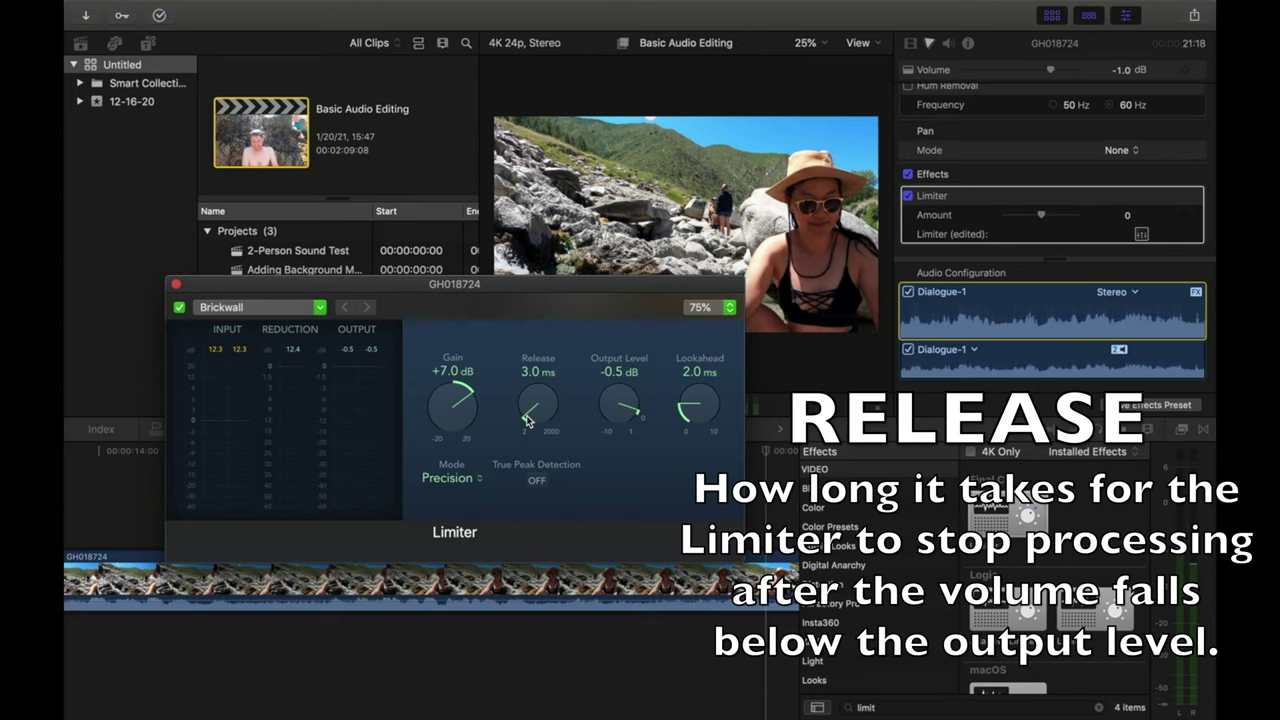
Raise the Limiter's Release time to 9.6 ms, with Gain at +7.0 dB
{"action": "left_click_drag", "start_coordinate": [528, 420], "coordinate": [531, 380]}
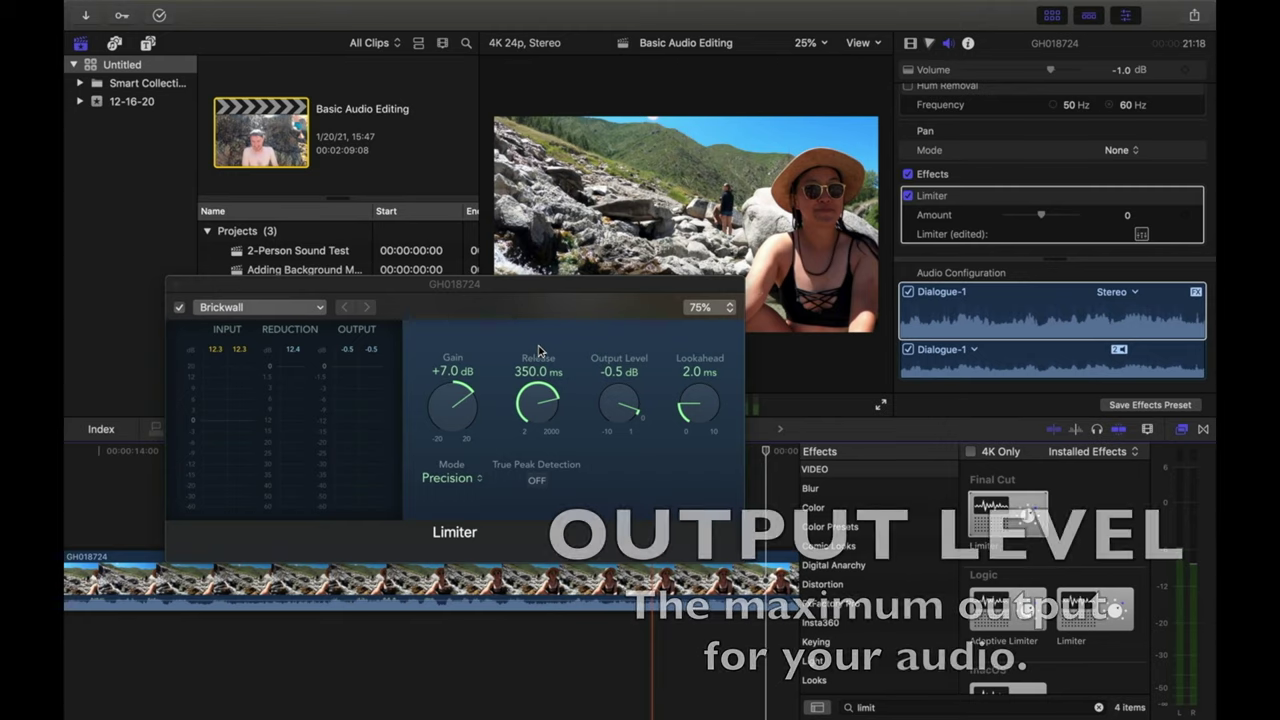
{"action": "left_click", "coordinate": [604, 400]}
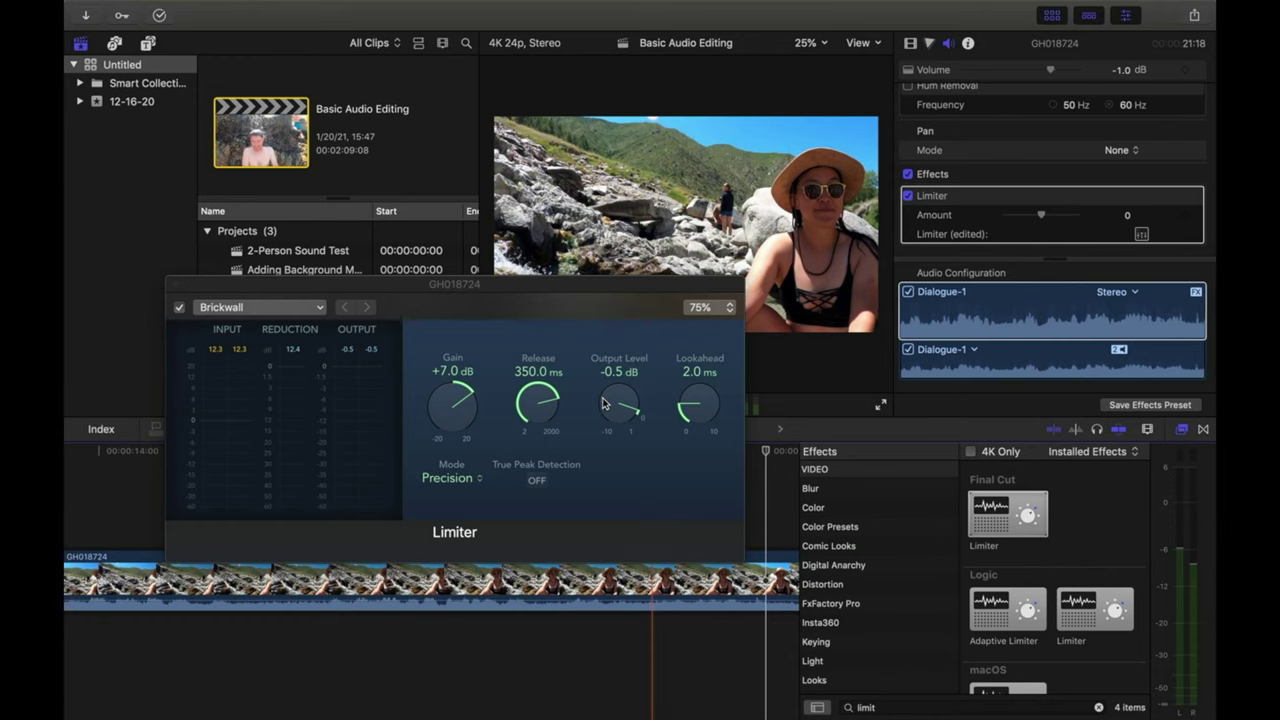
Lower the Limiter output to -1.0 dB, then copy the first GH018724 clip with its effects
{"action": "left_click_drag", "start_coordinate": [602, 403], "coordinate": [606, 408]}
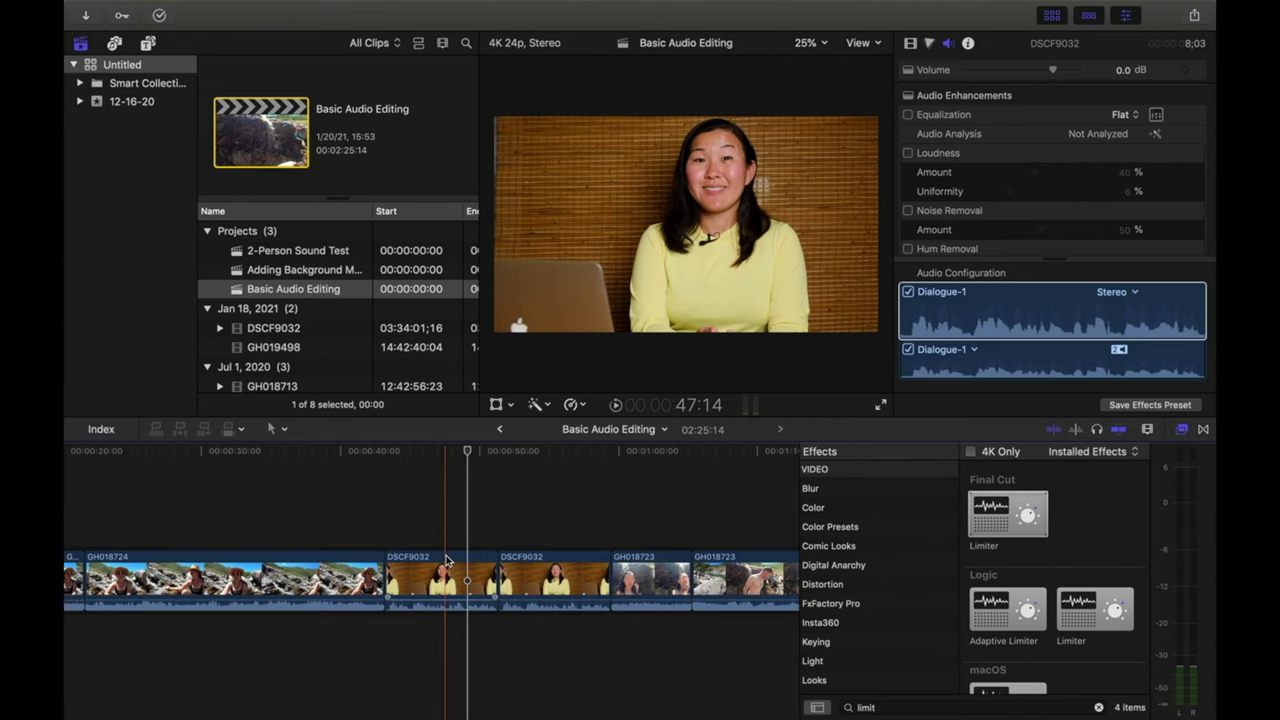
{"action": "left_click", "coordinate": [296, 580]}
{"action": "scroll", "coordinate": [270, 580], "scroll_direction": "left", "scroll_amount": 5}
{"action": "left_click", "coordinate": [262, 578]}
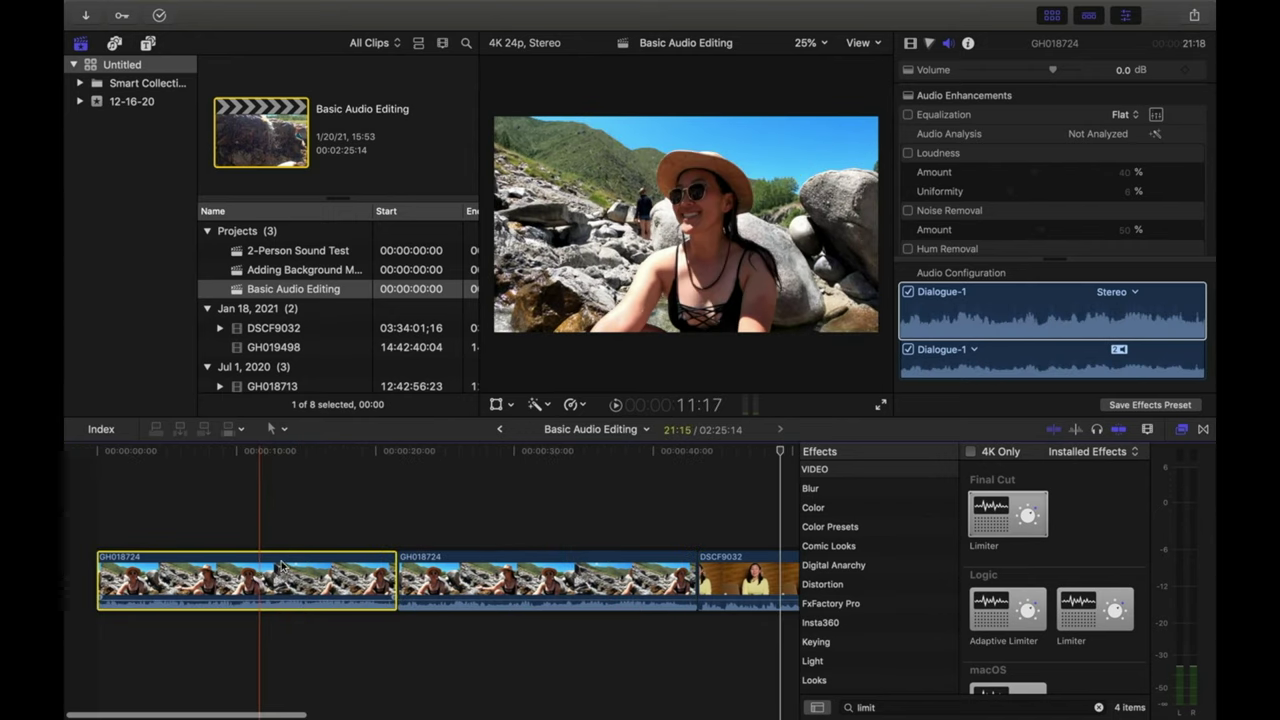
{"action": "key", "text": "super+c"}
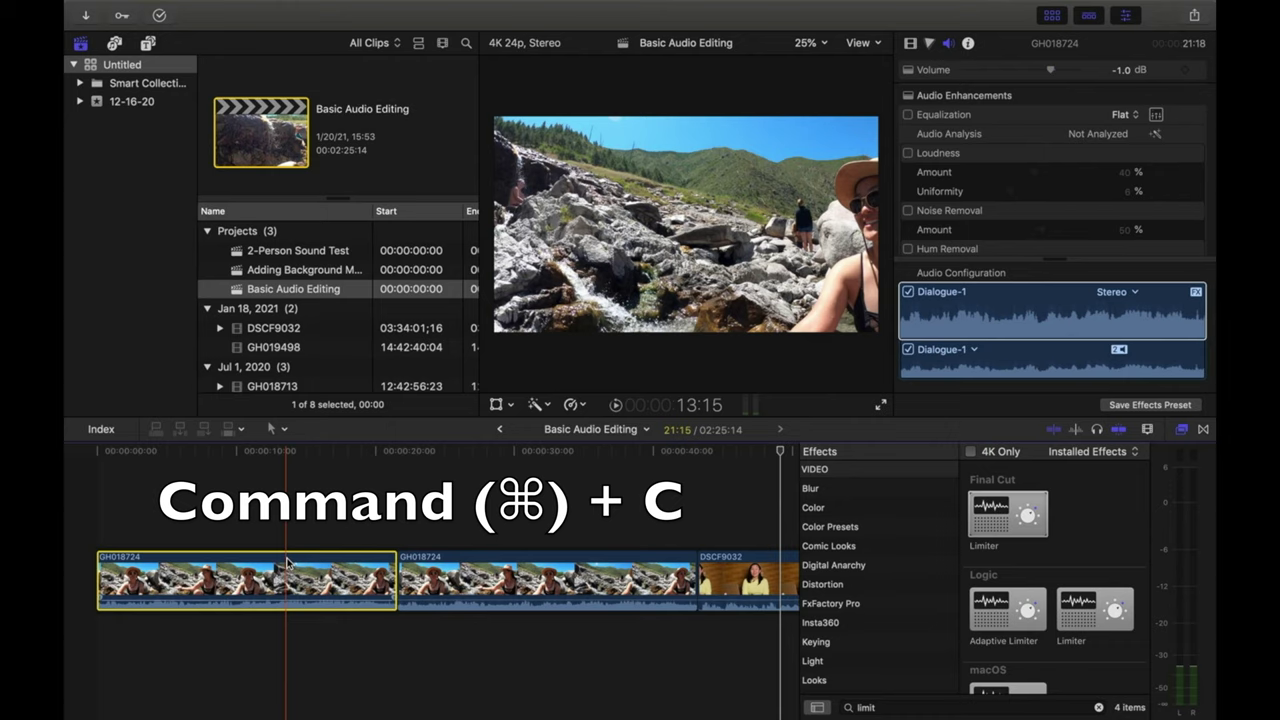
Paste the copied audio attributes onto the second DSCF9032 clip with Command-Shift-V
{"action": "scroll", "coordinate": [400, 580], "scroll_direction": "right", "scroll_amount": 6}
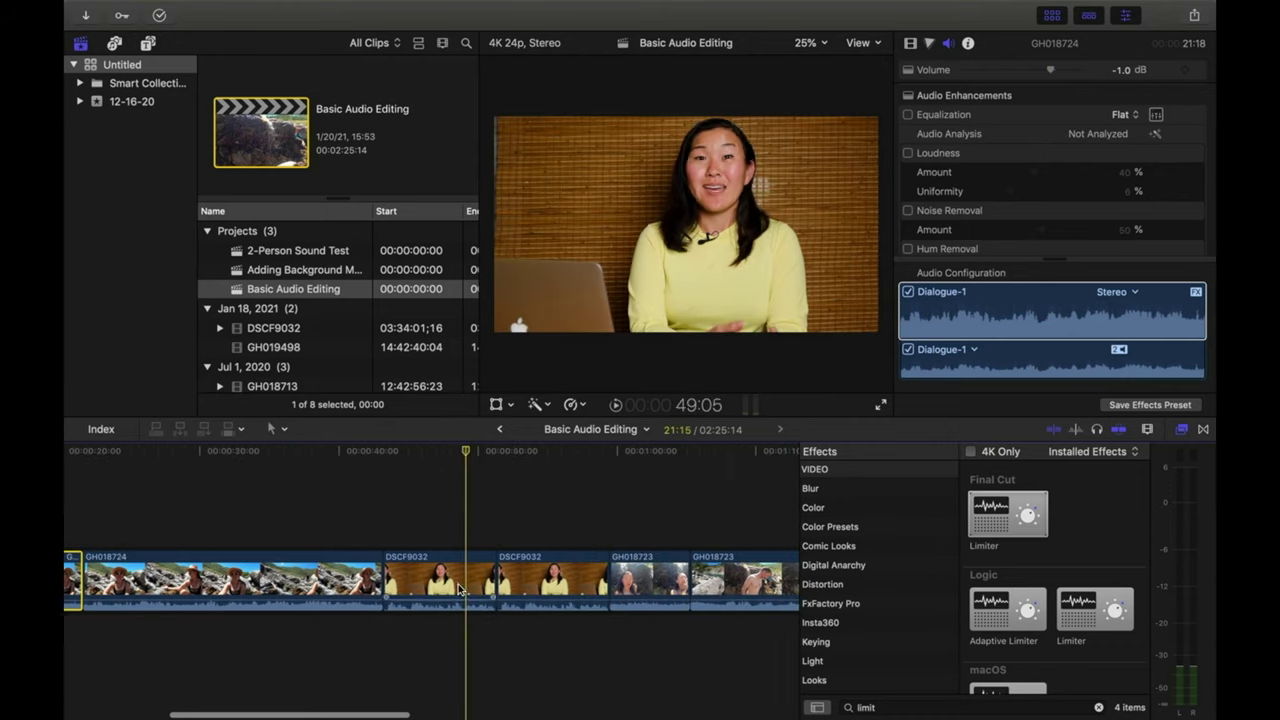
{"action": "left_click", "coordinate": [561, 588]}
{"action": "key", "text": "super+shift+v"}
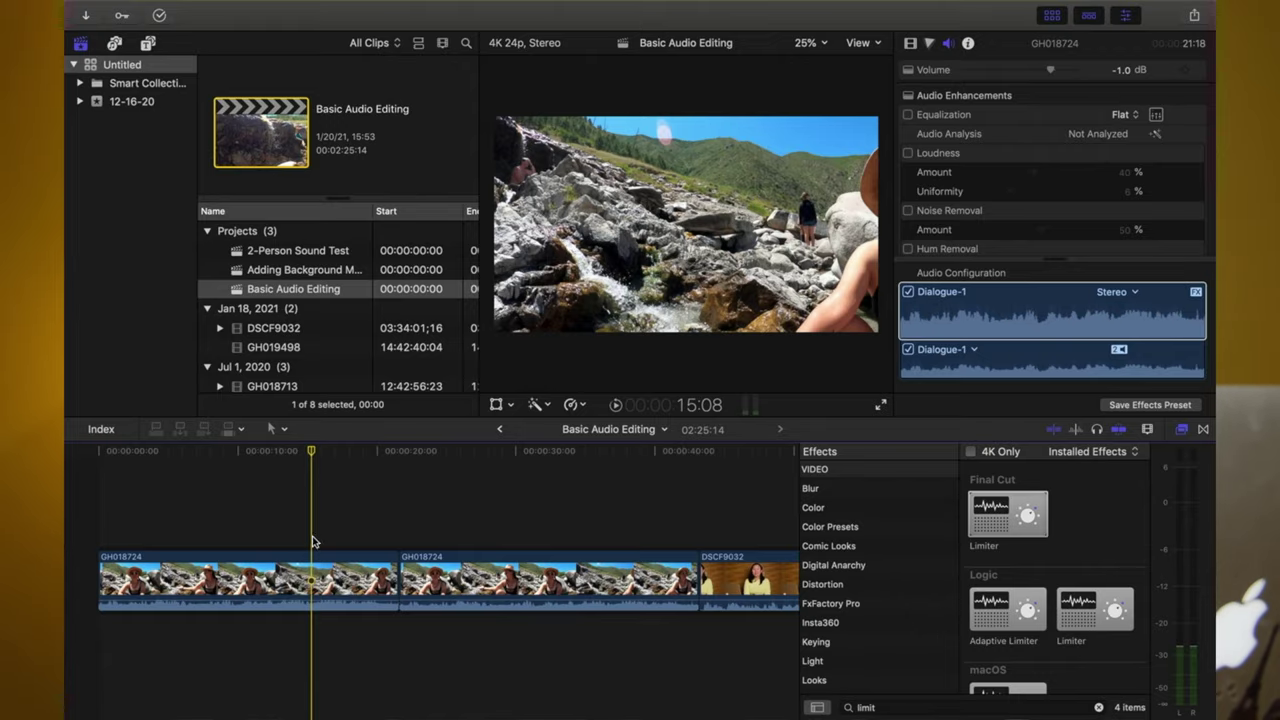
Enable Noise Removal in the Audio inspector for the first GH018724 clip
{"action": "left_click", "coordinate": [312, 580]}
{"action": "scroll", "coordinate": [1040, 195], "scroll_direction": "down", "scroll_amount": 2}
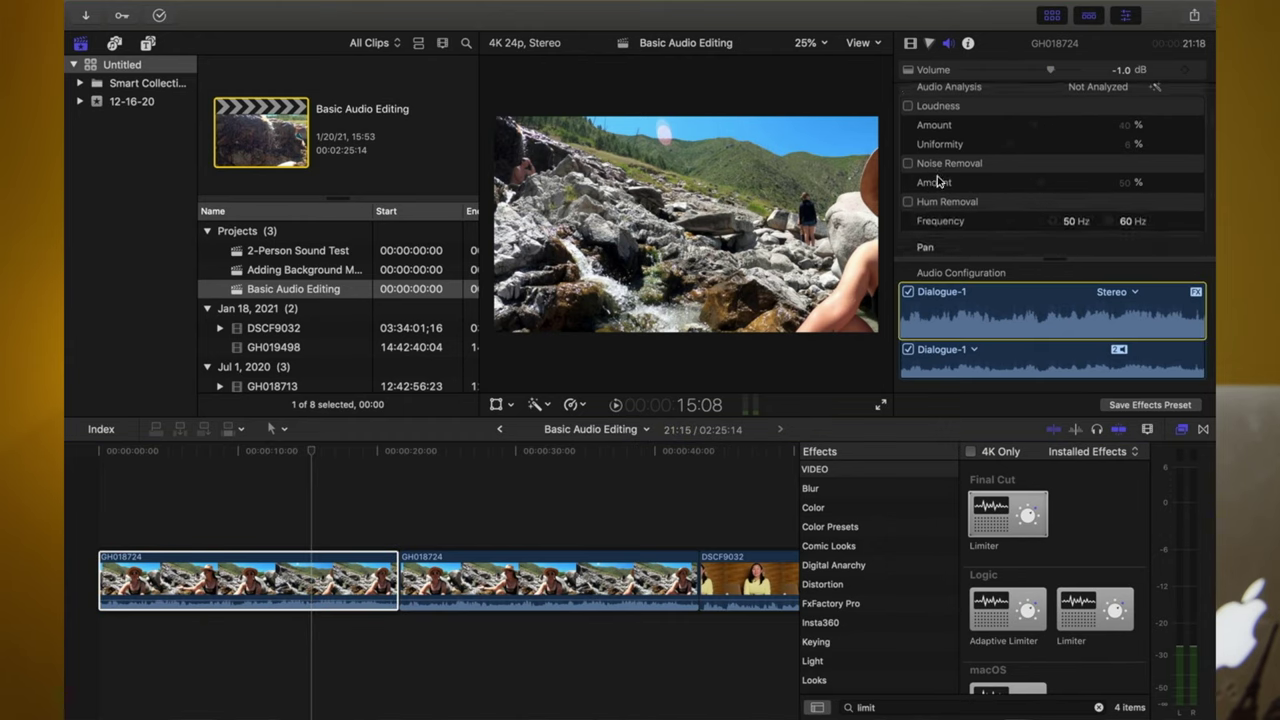
{"action": "left_click", "coordinate": [908, 163]}
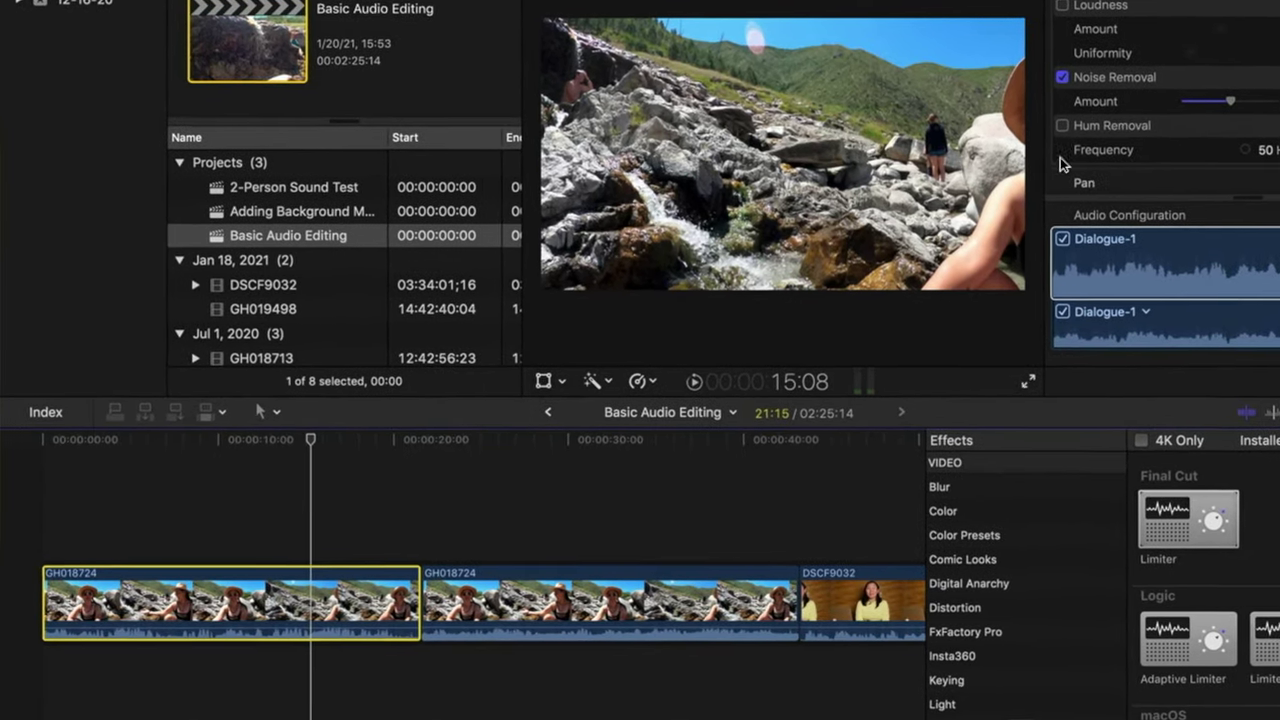
Zoom into the timeline to view the GH018713 clips near the end
{"action": "key", "text": "super+equal"}
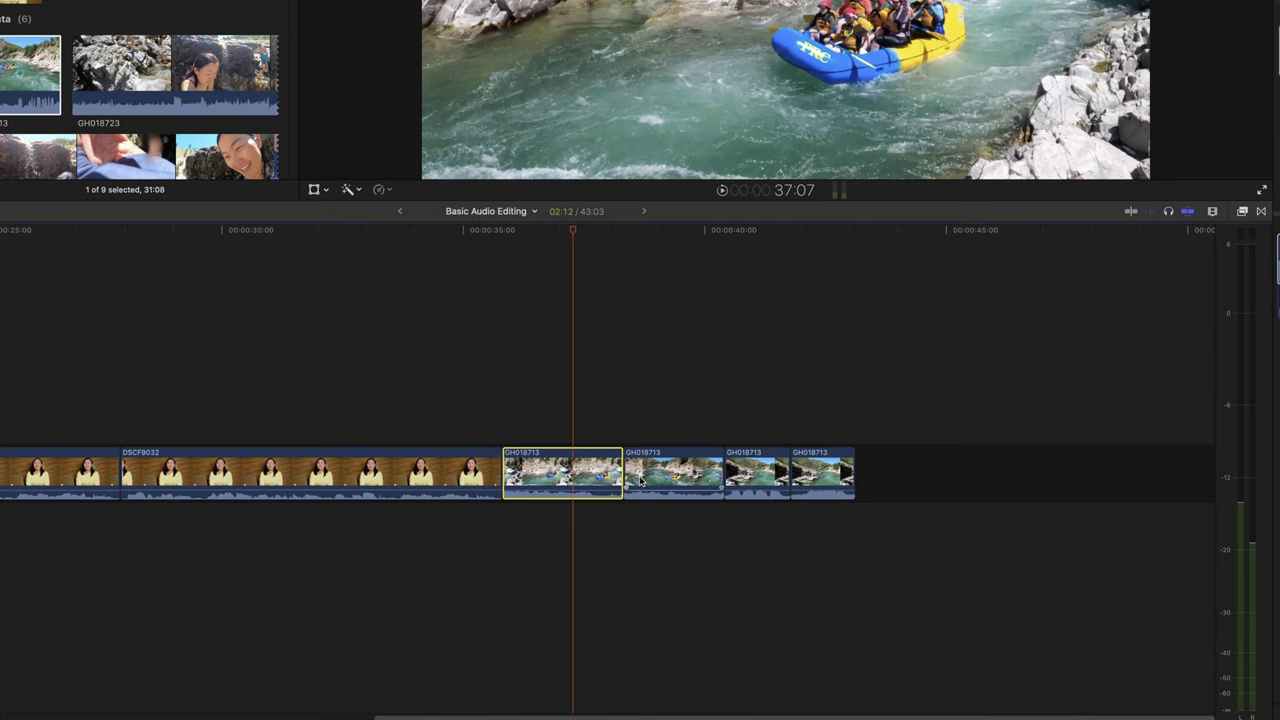
Use Expand Audio on the two selected GH018713 clips to show their audio below the video
{"action": "right_click", "coordinate": [658, 496]}
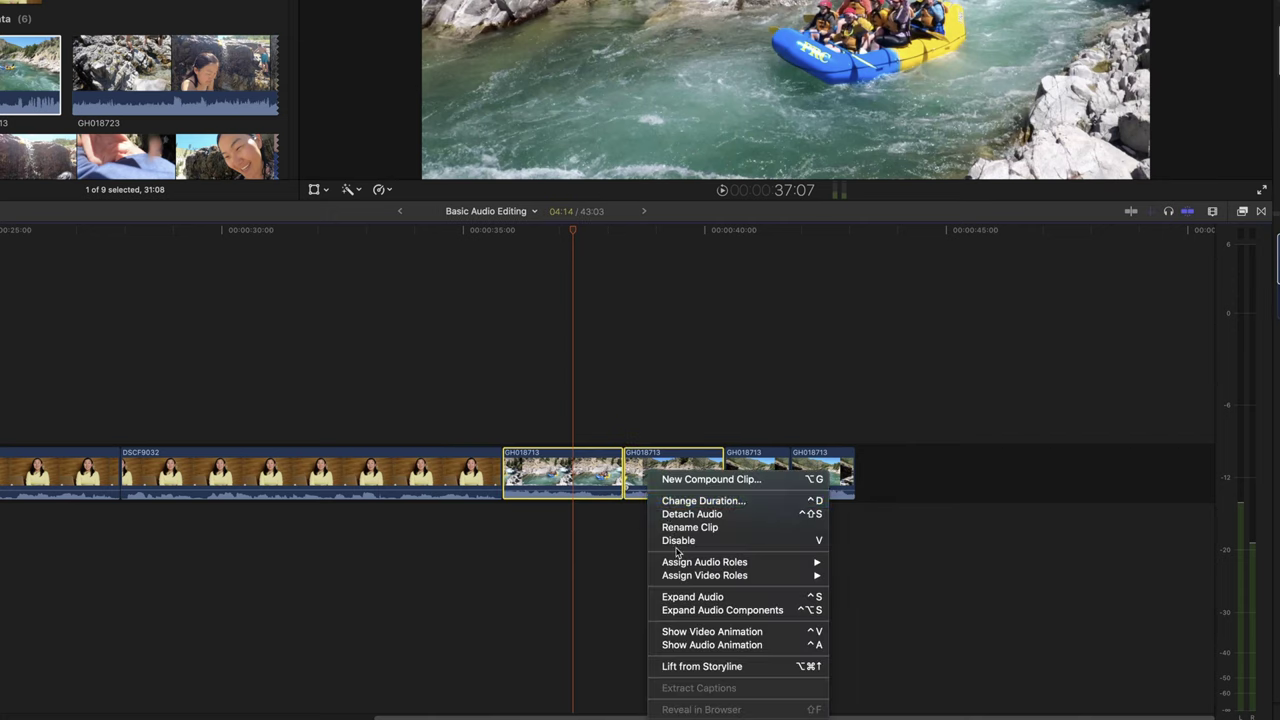
{"action": "left_click", "coordinate": [679, 598]}
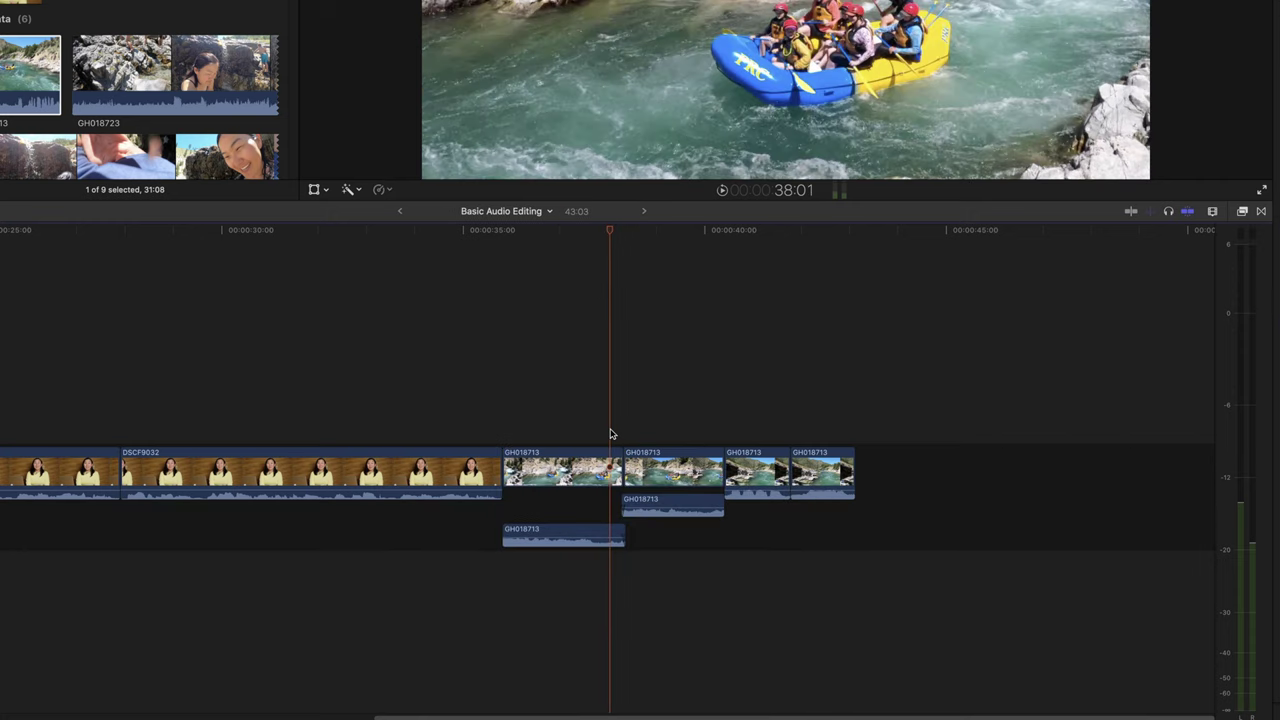
{"action": "key", "text": "super+equal"}
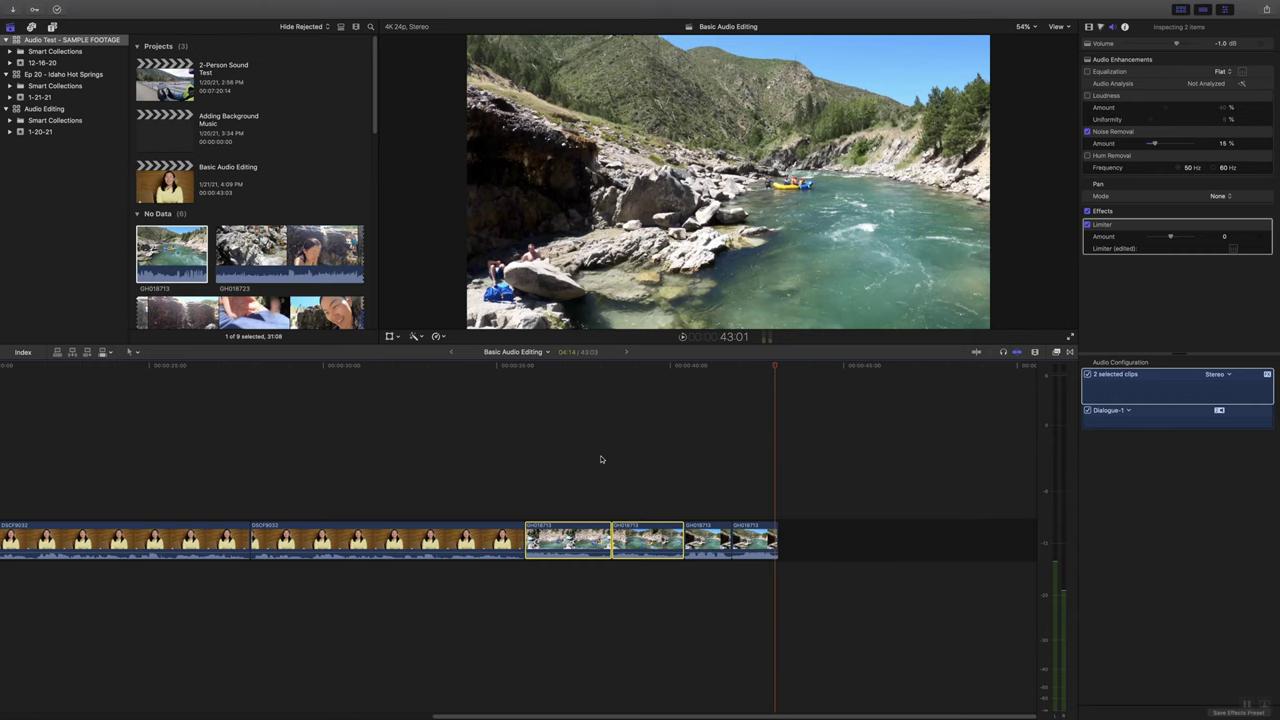
Select the two GH018713 clips and add crossfades between them with Option-T
{"action": "left_click", "coordinate": [601, 459]}
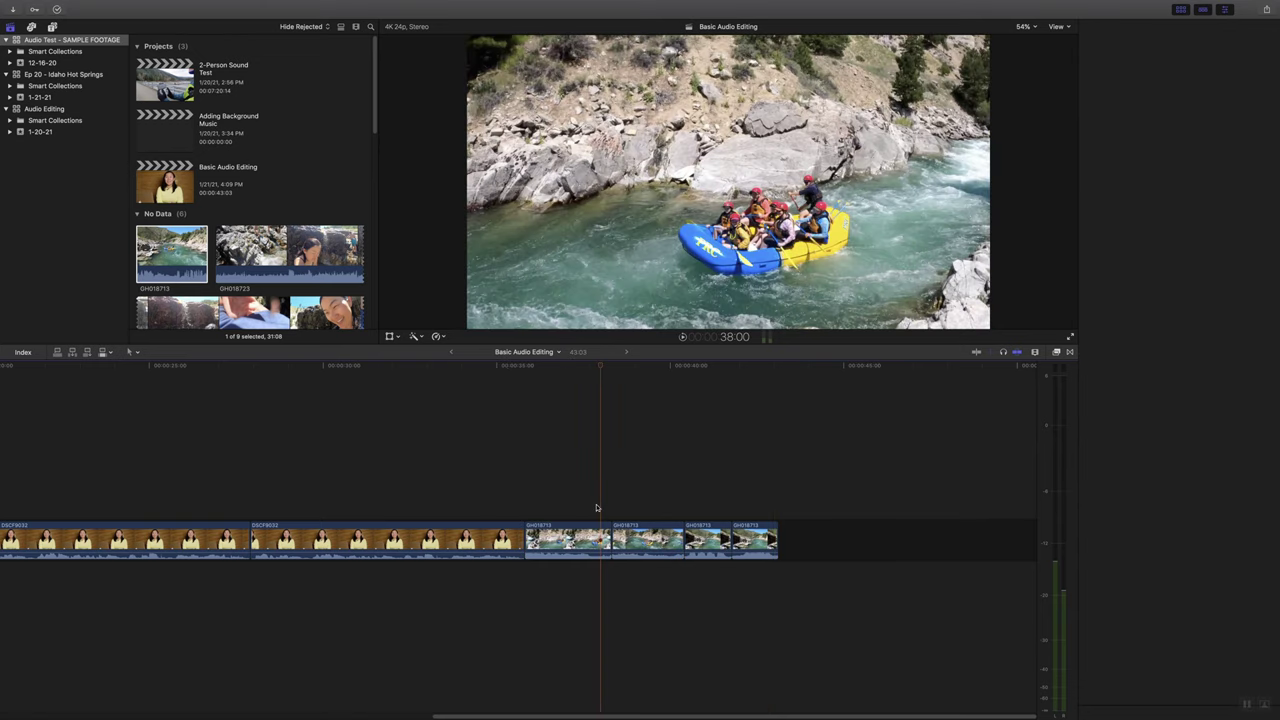
{"action": "left_click_drag", "start_coordinate": [589, 496], "coordinate": [636, 540]}
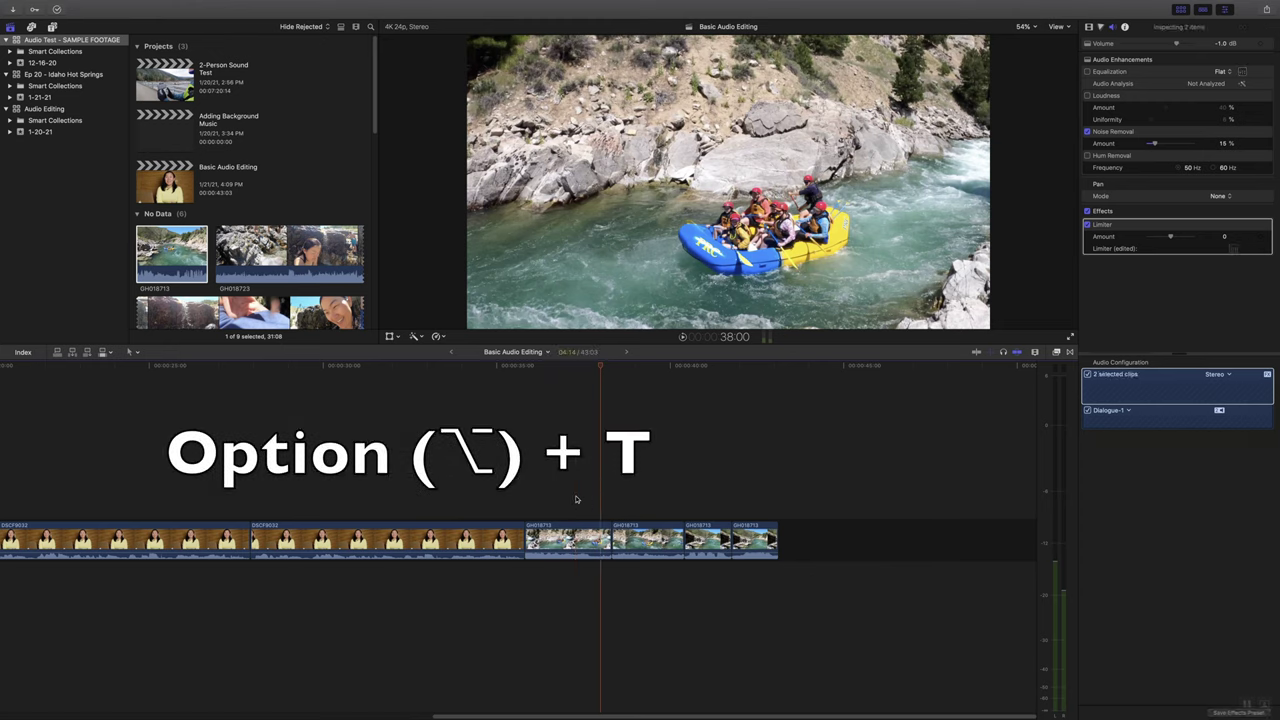
{"action": "key", "text": "alt+t"}
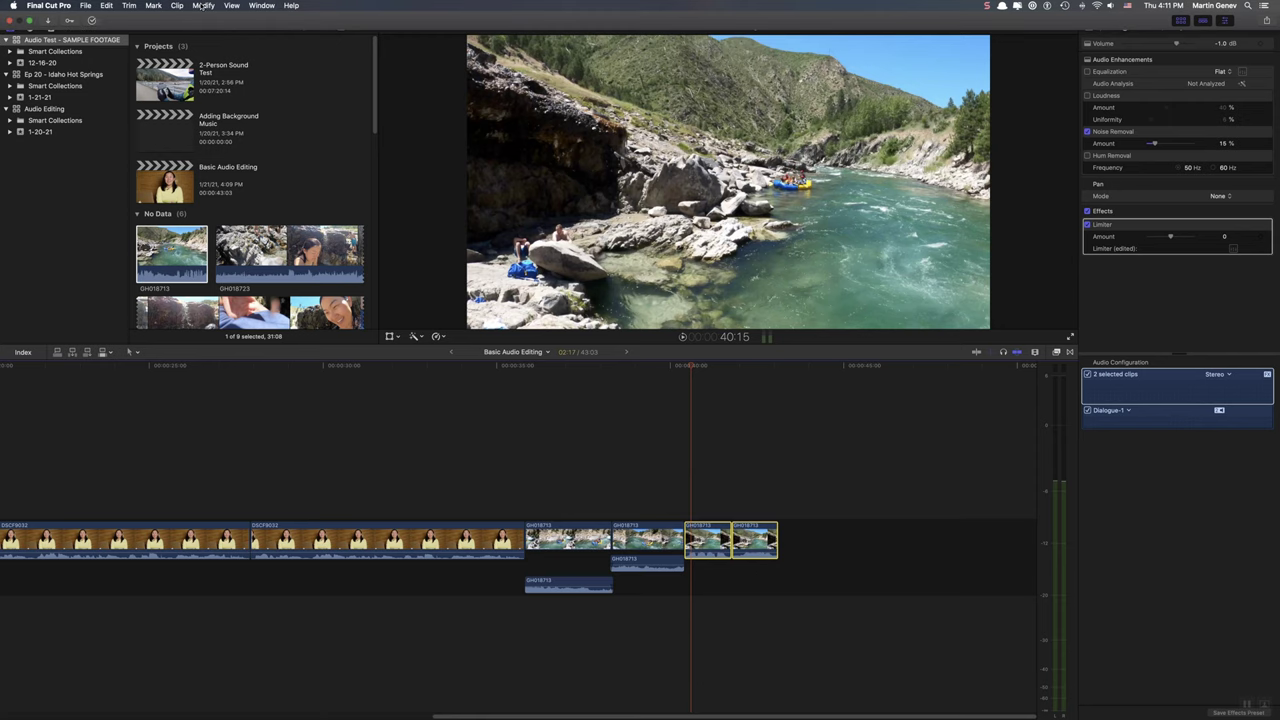
Apply audio fades to the selected GH018713 clips via Adjust Audio Fades
{"action": "left_click", "coordinate": [202, 6]}
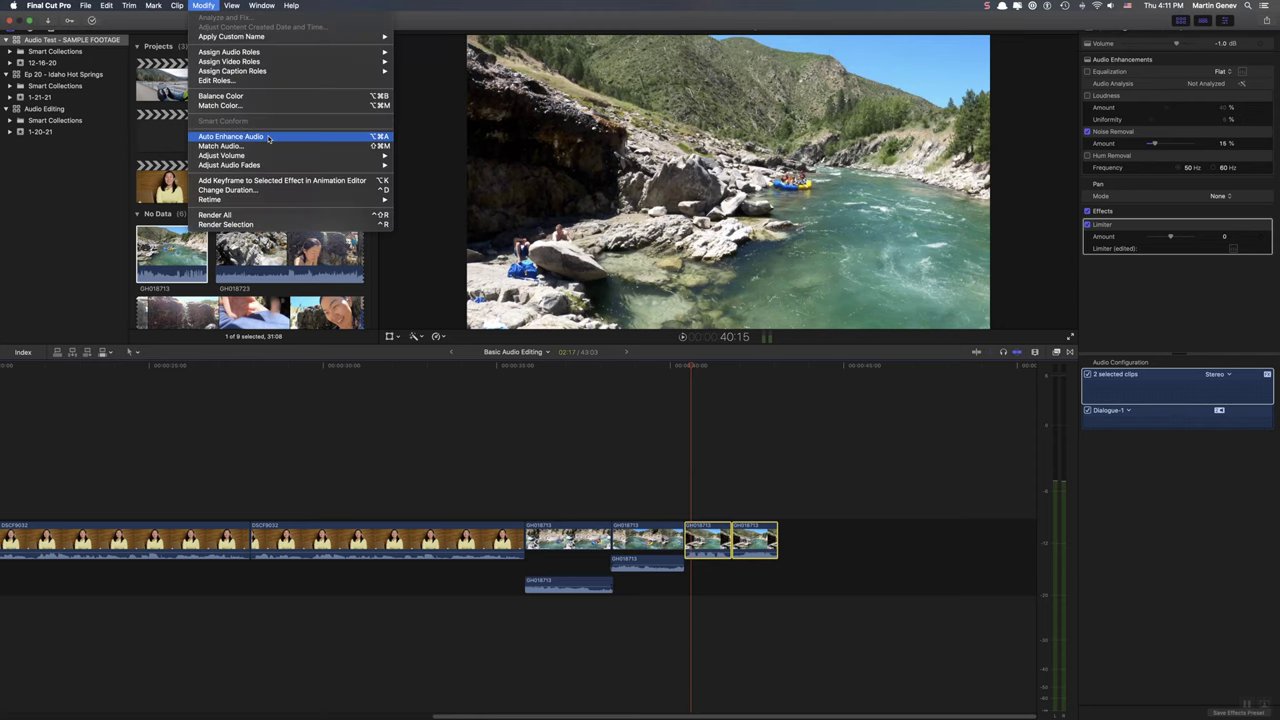
{"action": "mouse_move", "coordinate": [278, 165]}
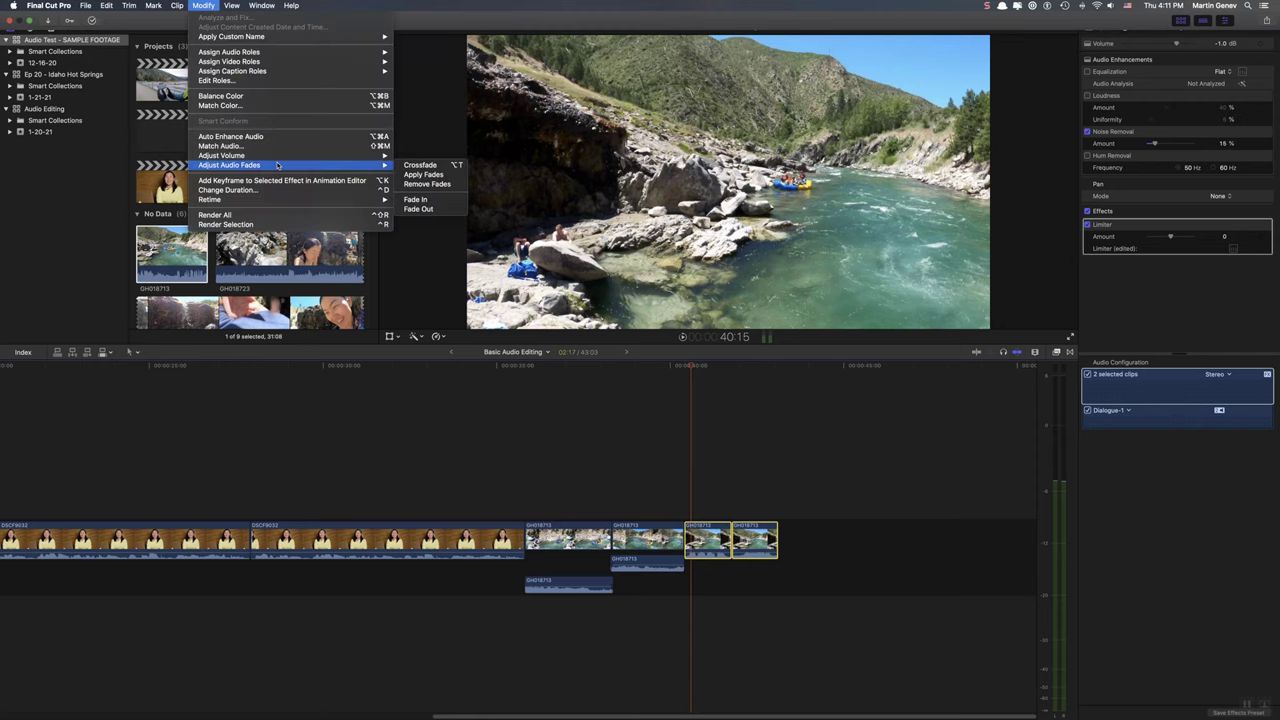
{"action": "left_click", "coordinate": [412, 174]}
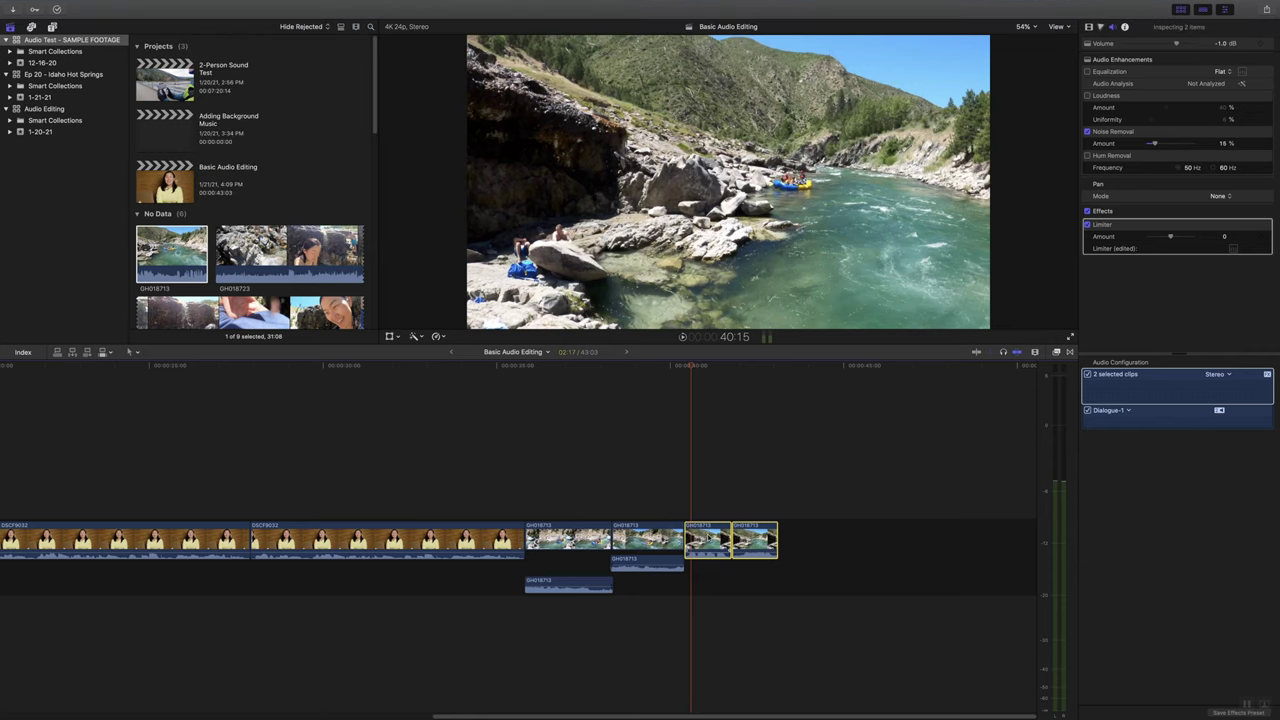
Deselect the clips, zoom the timeline in, and play back the crossfades
{"action": "left_click", "coordinate": [608, 475]}
{"action": "key", "text": "super+equal"}
{"action": "key", "text": "space"}
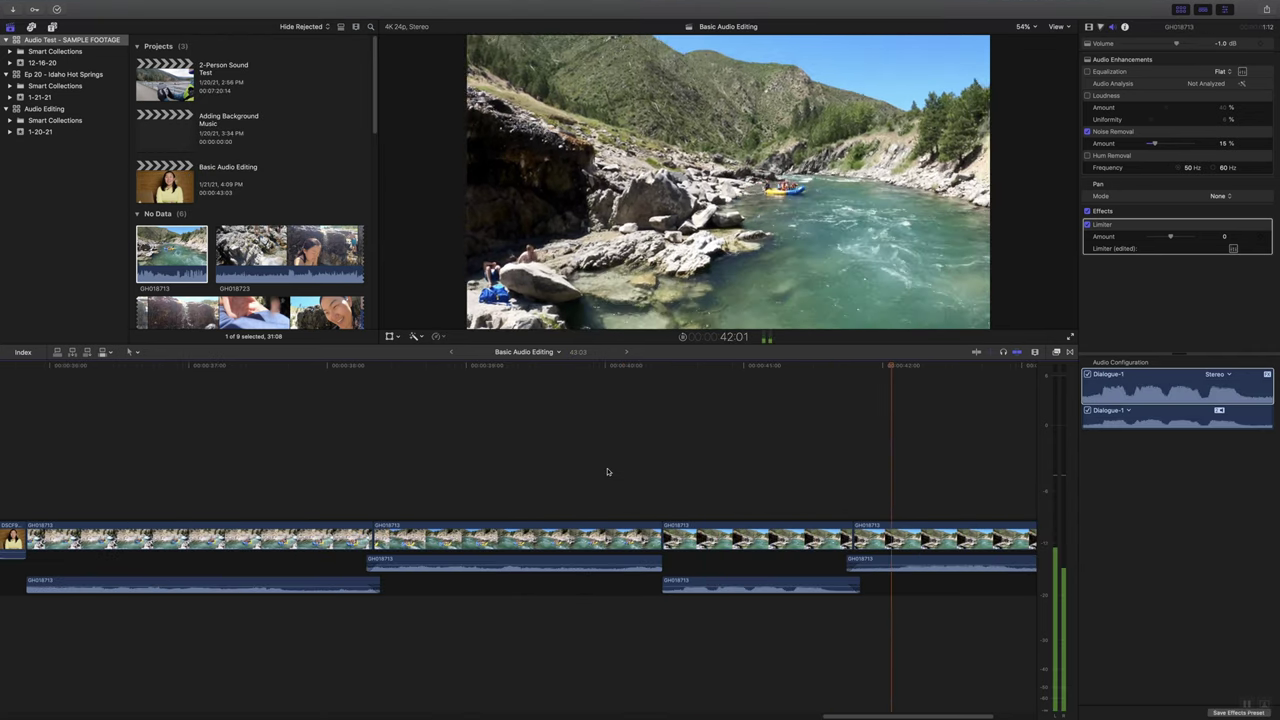